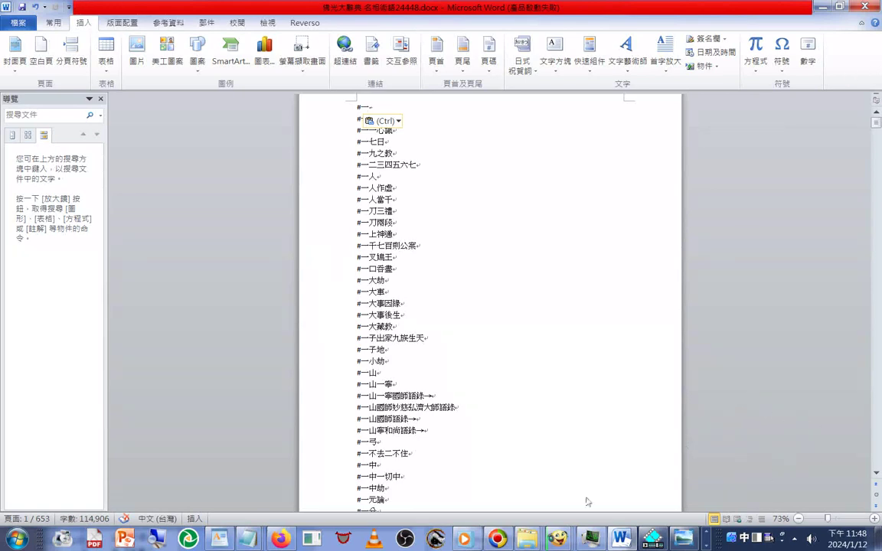
Switch to Windows Media Player, skip the video toward its end, and close the unresponsive player.
{"action": "left_click", "coordinate": [465, 539]}
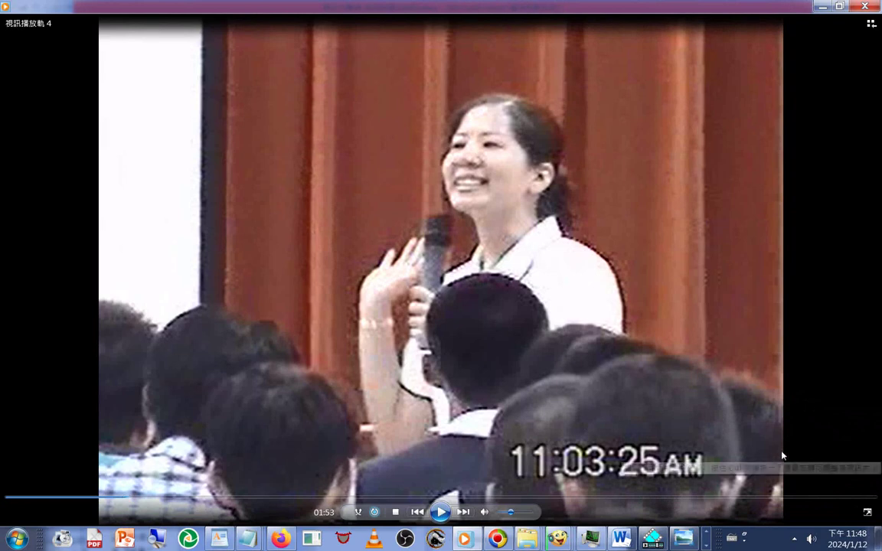
{"action": "left_click", "coordinate": [795, 499]}
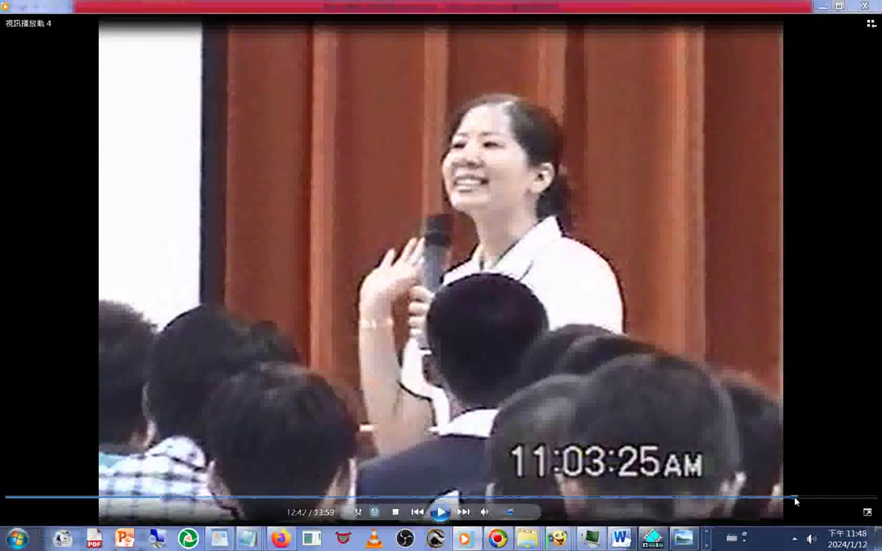
{"action": "left_click", "coordinate": [846, 498]}
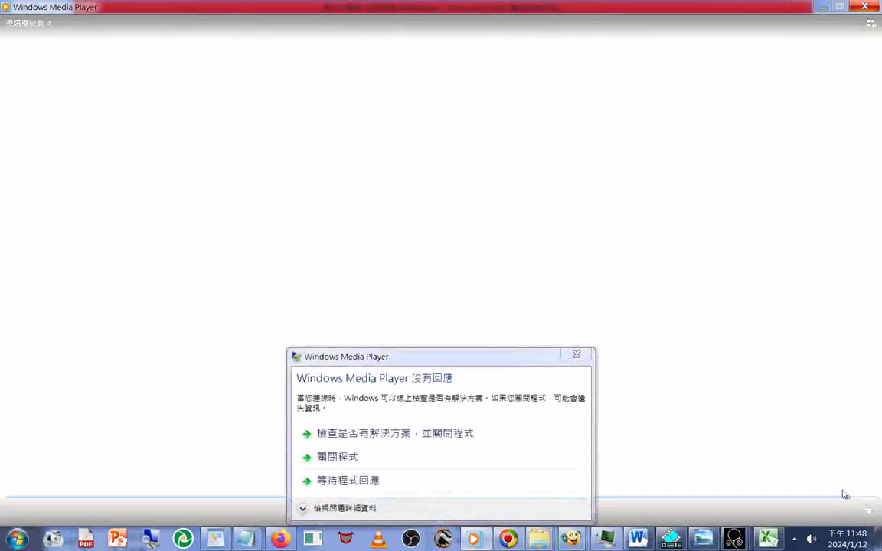
{"action": "left_click", "coordinate": [370, 461]}
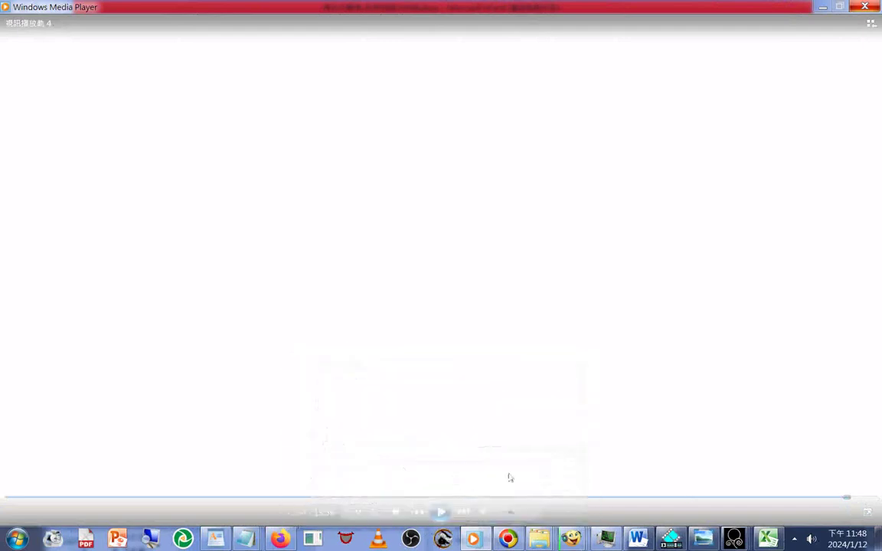
Switch to the MPEGAV folder on the DVD drive and copy all six files, AVSEQ01.DAT through AVSEQ06.DAT.
{"action": "right_click", "coordinate": [539, 540]}
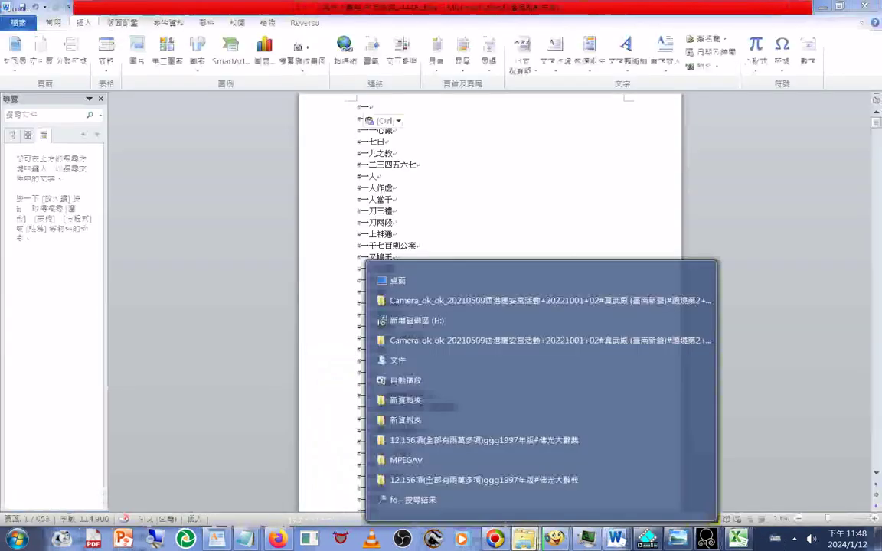
{"action": "left_click", "coordinate": [405, 460]}
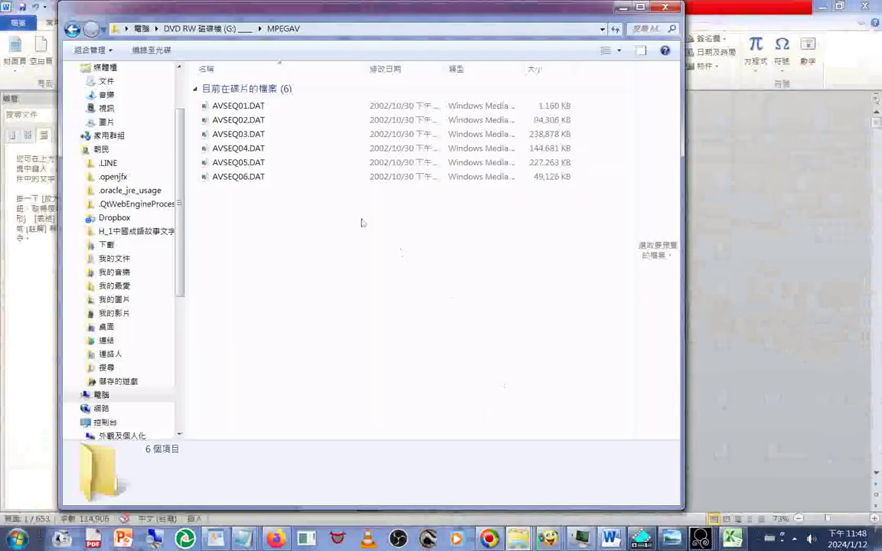
{"action": "left_click", "coordinate": [256, 111]}
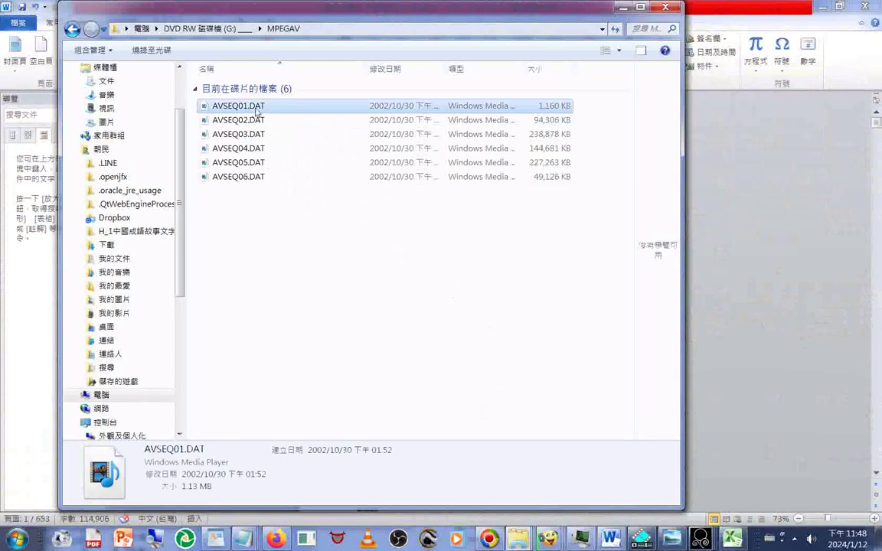
{"action": "left_click", "coordinate": [253, 123]}
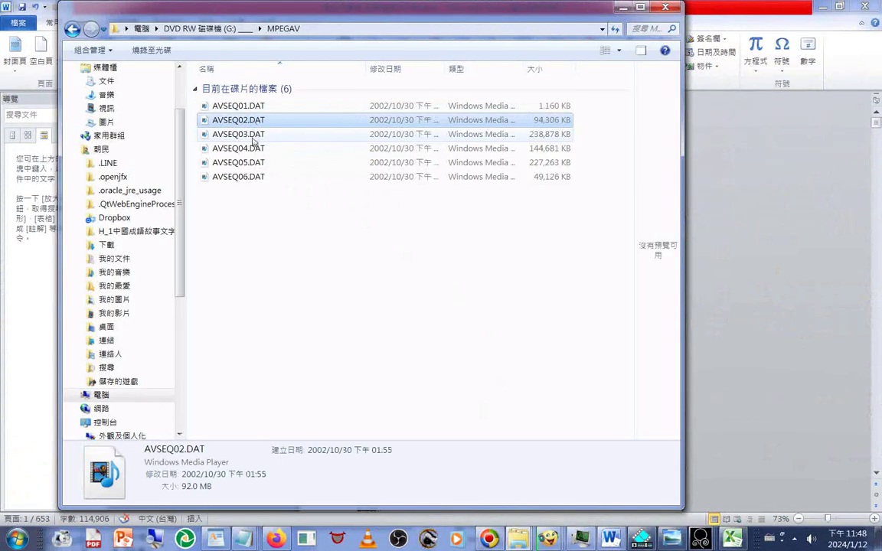
{"action": "left_click", "coordinate": [253, 138]}
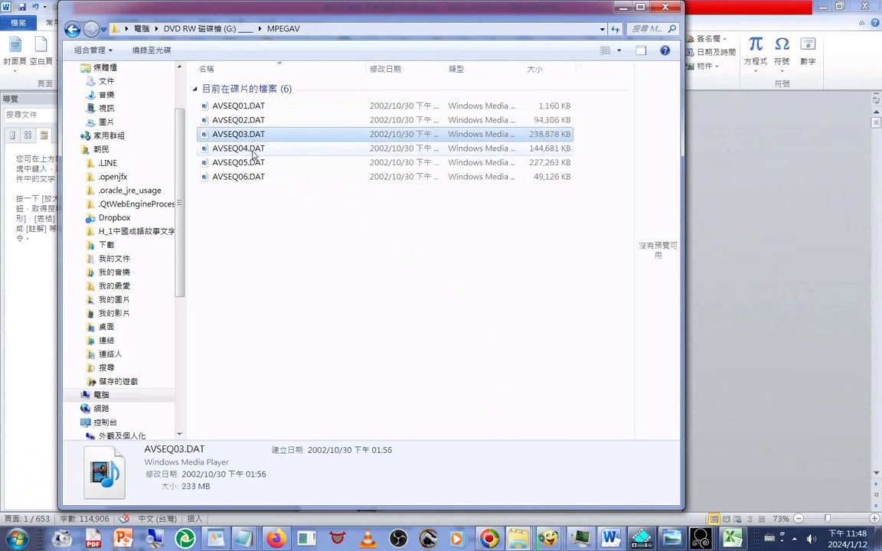
{"action": "left_click", "coordinate": [253, 150]}
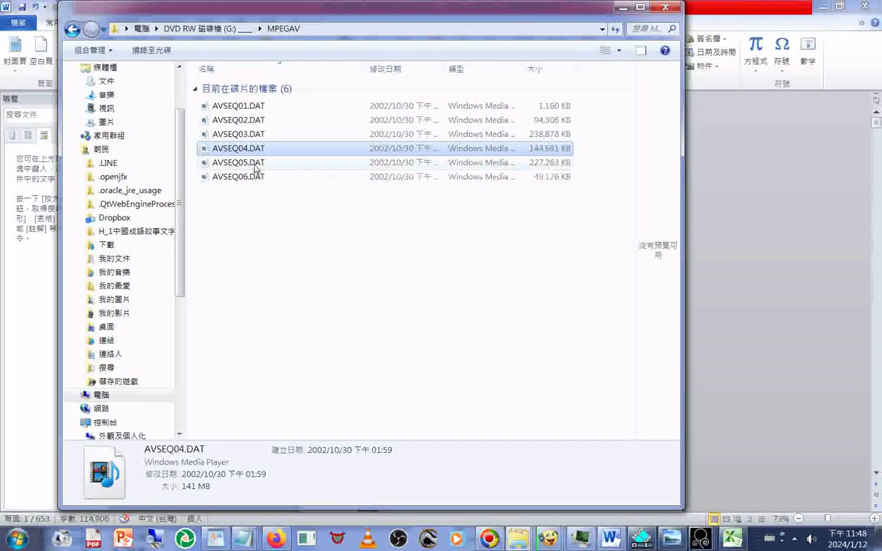
{"action": "left_click", "coordinate": [255, 164]}
{"action": "left_click", "coordinate": [258, 180]}
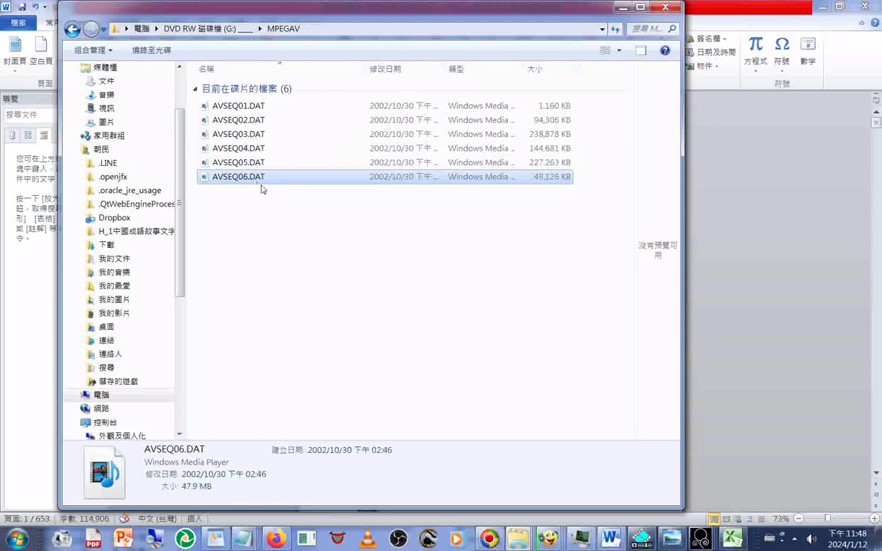
{"action": "left_click", "coordinate": [257, 113], "text": "shift"}
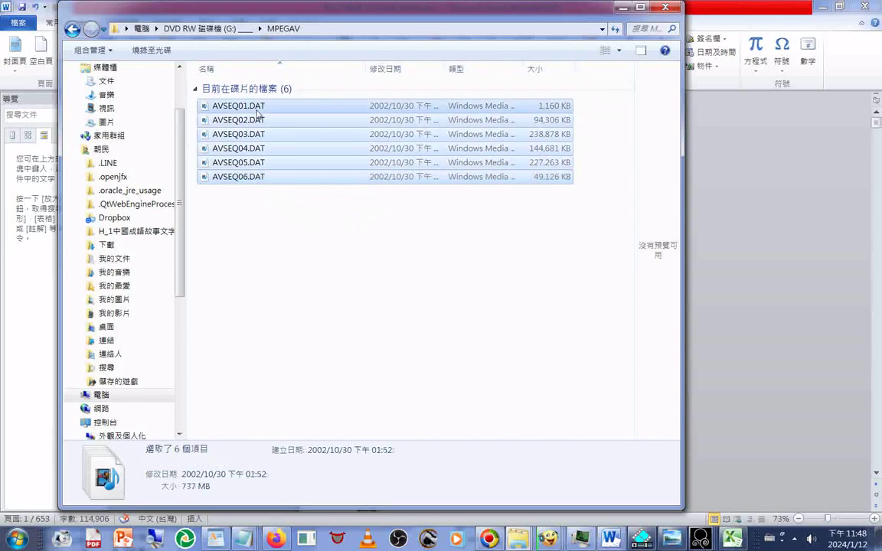
{"action": "right_click", "coordinate": [257, 122]}
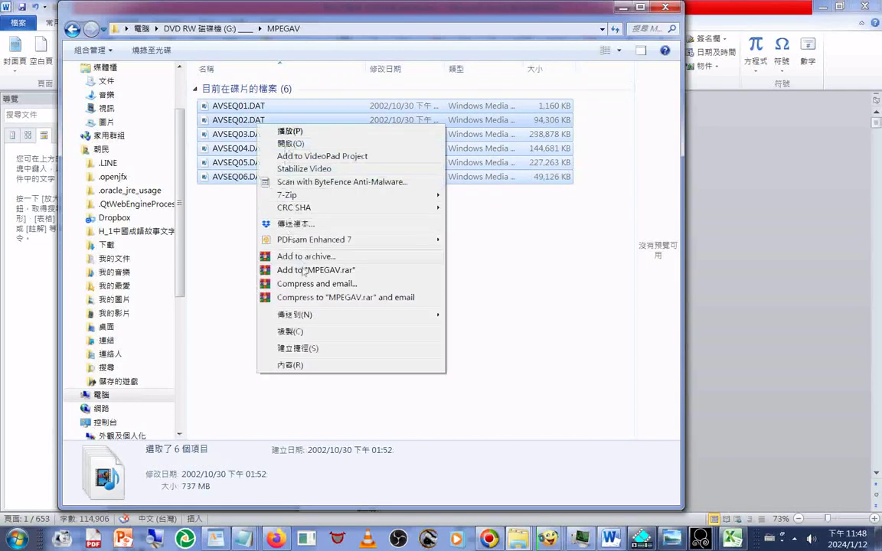
{"action": "left_click", "coordinate": [298, 332]}
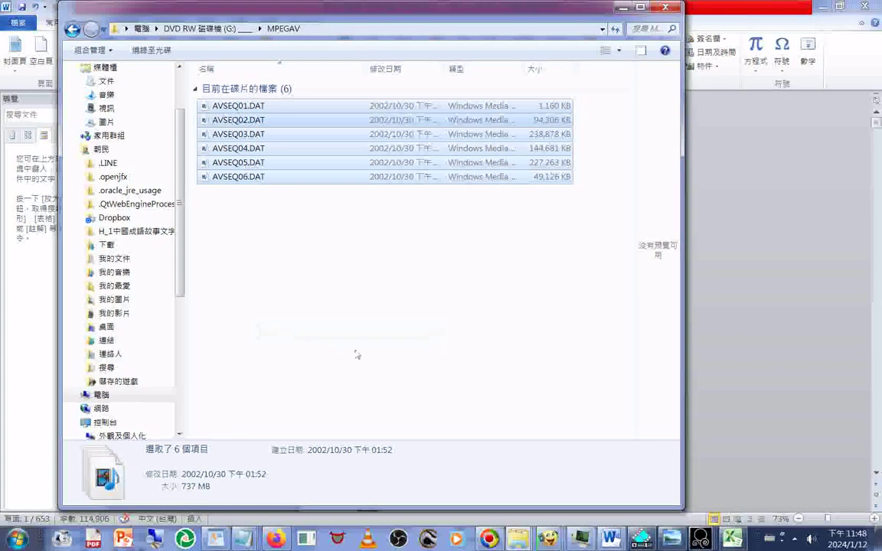
Switch to the drive H: window and create a new folder in its root.
{"action": "left_click", "coordinate": [517, 542]}
{"action": "right_click", "coordinate": [518, 542]}
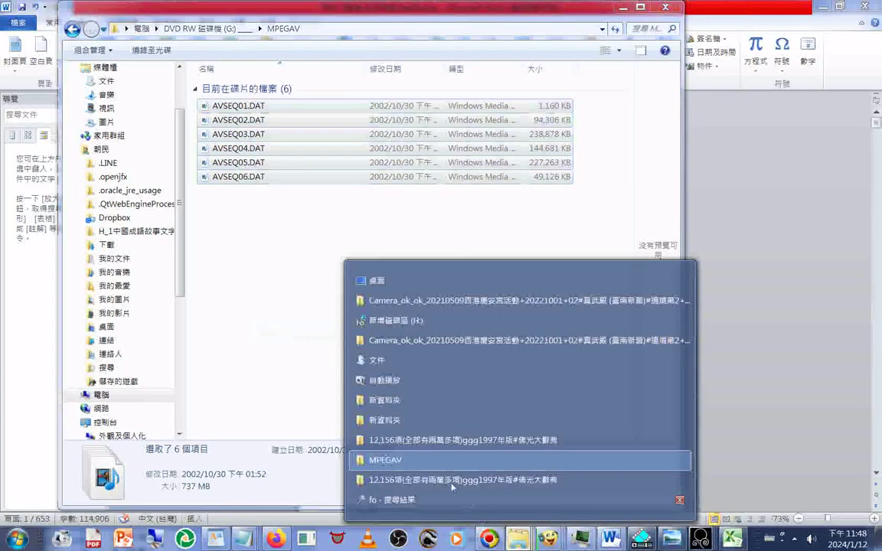
{"action": "left_click", "coordinate": [406, 320]}
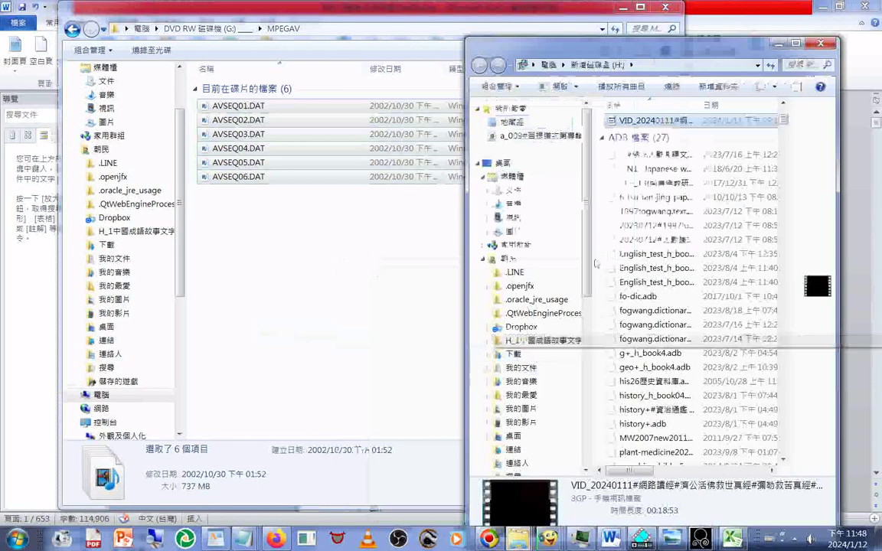
{"action": "right_click", "coordinate": [600, 229]}
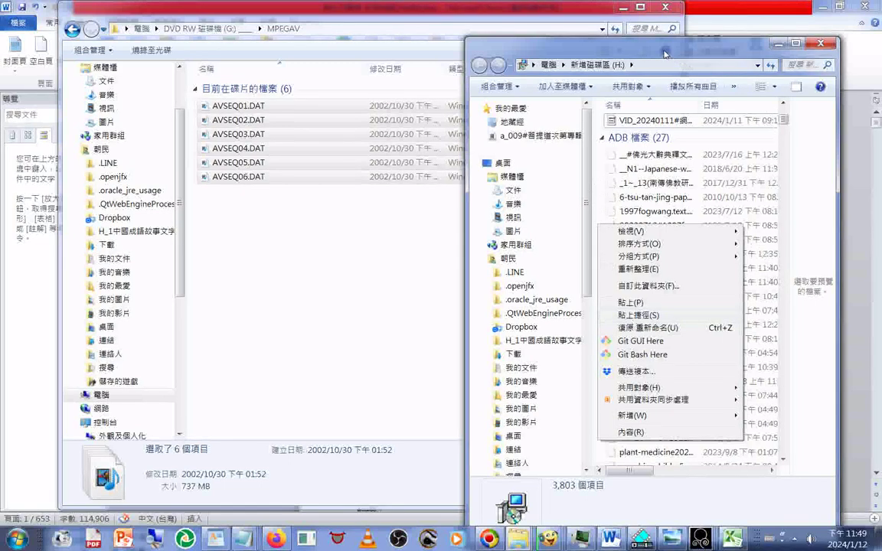
{"action": "left_click_drag", "start_coordinate": [599, 47], "coordinate": [380, 32]}
{"action": "right_click", "coordinate": [382, 404]}
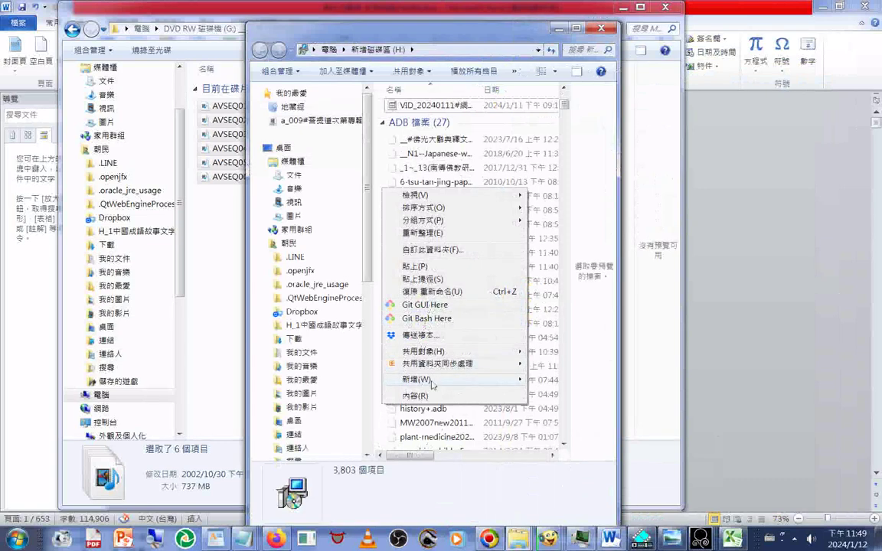
{"action": "mouse_move", "coordinate": [429, 379]}
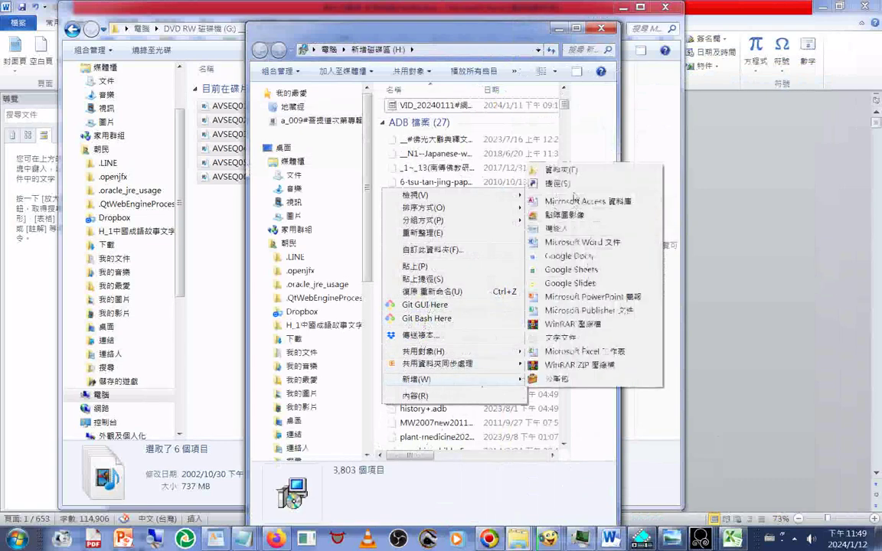
{"action": "left_click", "coordinate": [559, 169]}
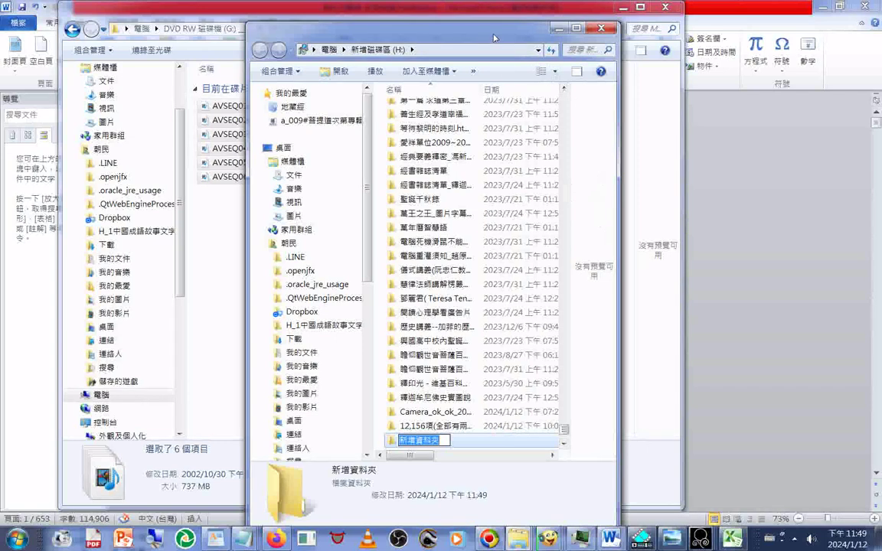
Name the new folder on drive H: 20021027b and place its window beside the MPEGAV file list.
{"action": "left_click_drag", "start_coordinate": [494, 38], "coordinate": [659, 56]}
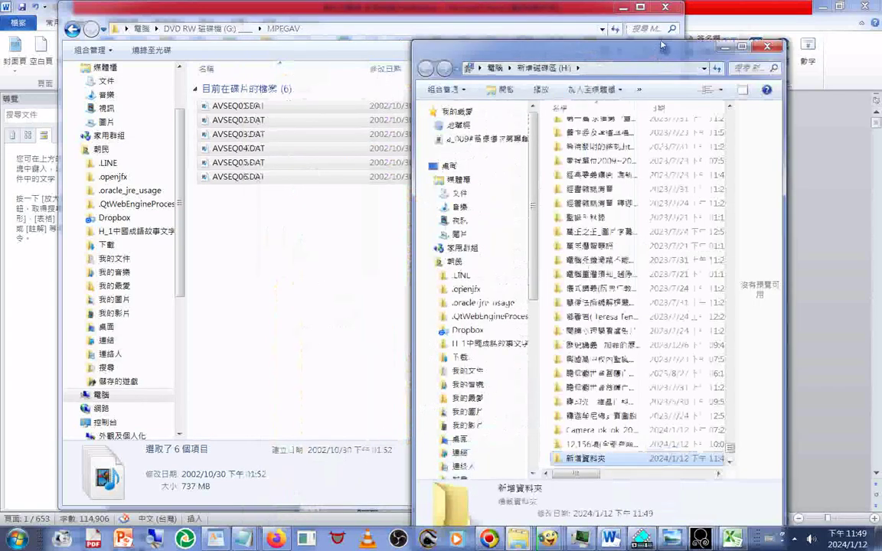
{"action": "left_click", "coordinate": [581, 462]}
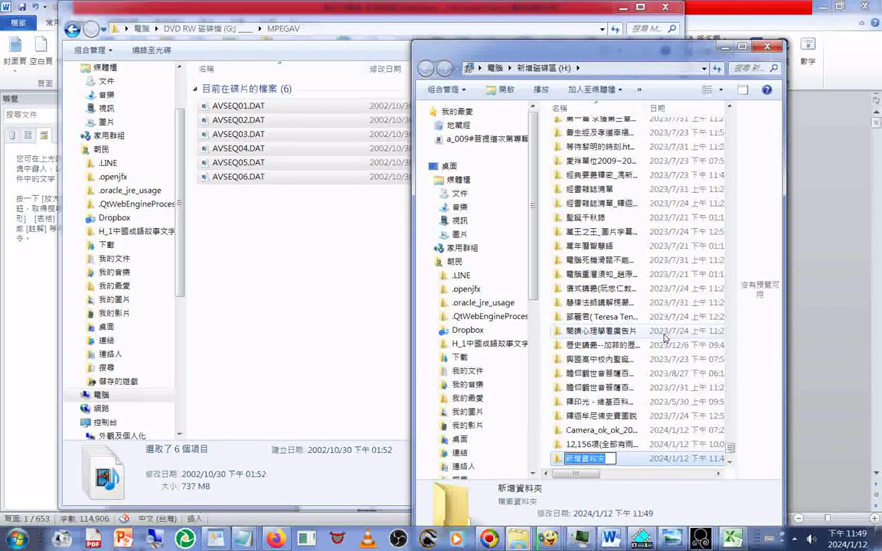
{"action": "type", "text": "20021027"}
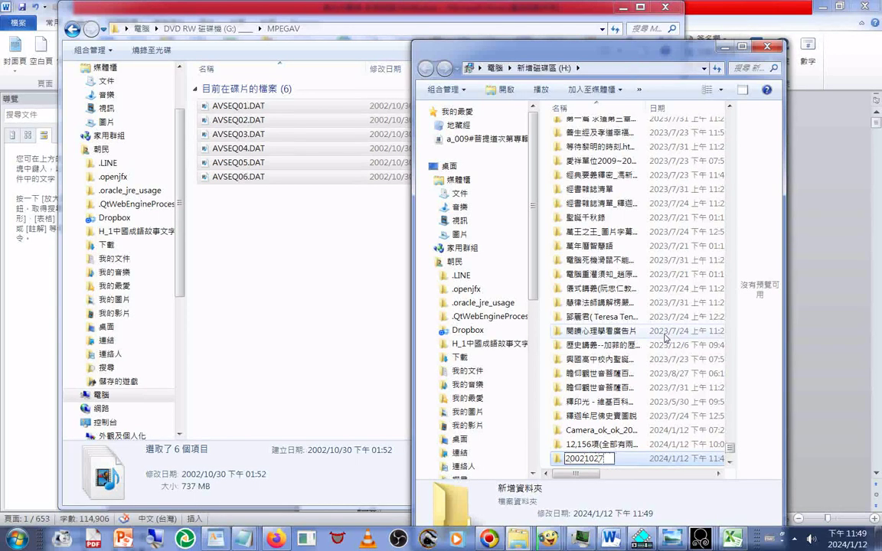
{"action": "type", "text": "b"}
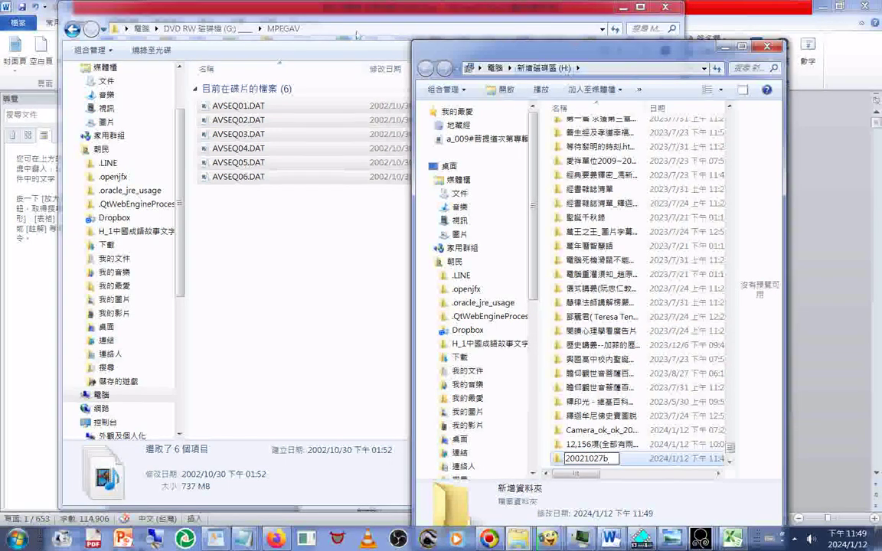
{"action": "left_click_drag", "start_coordinate": [419, 77], "coordinate": [44, 78]}
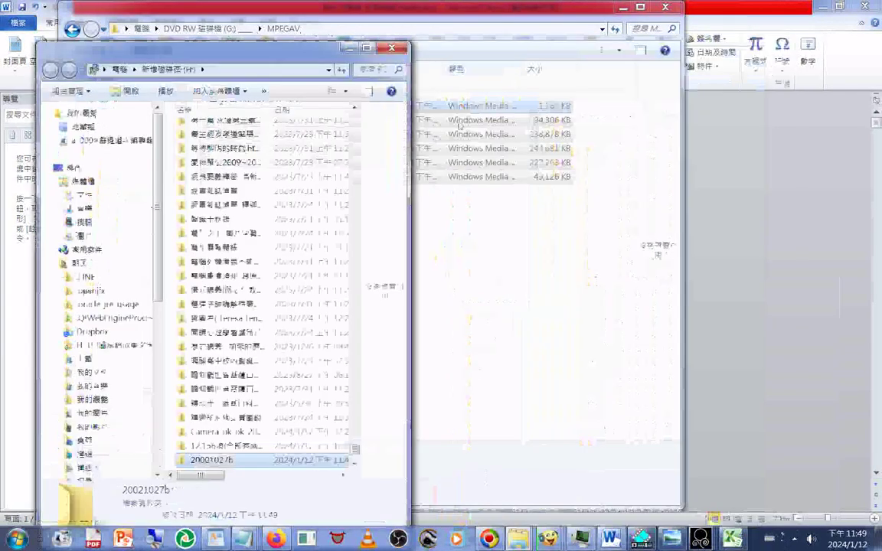
Reopen the 20021027b folder's name for editing and append the Chinese text 神源山莊.
{"action": "key", "text": "F2"}
{"action": "left_click", "coordinate": [233, 461]}
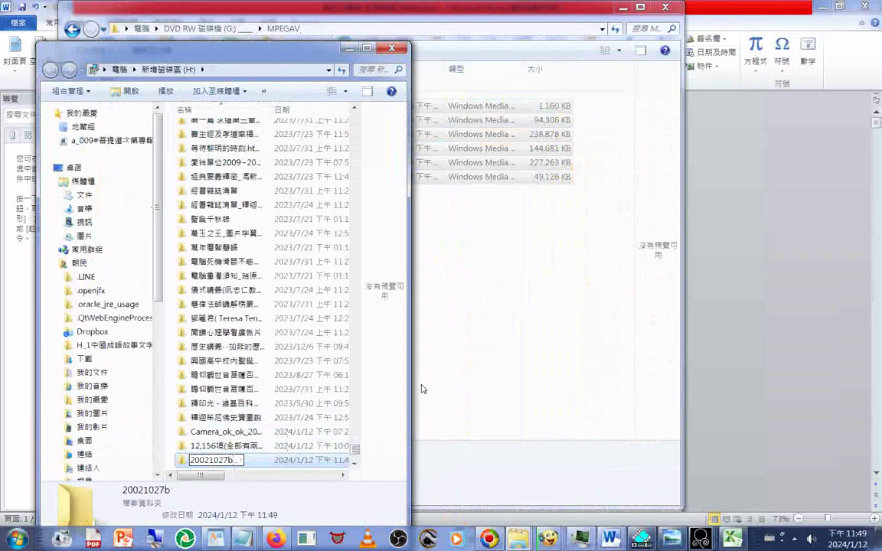
{"action": "key", "text": "ctrl+space"}
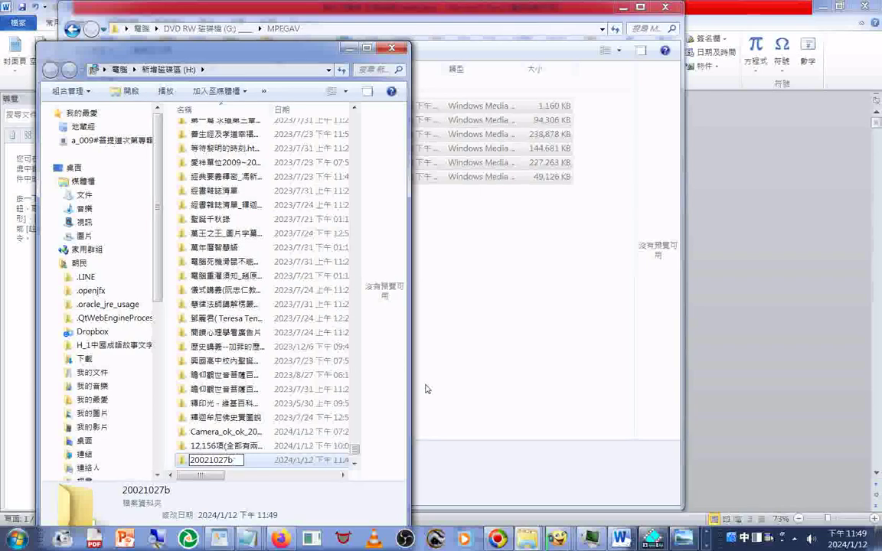
{"action": "type", "text": "坤漂"}
{"action": "key", "text": "Return"}
{"action": "type", "text": "ㄕㄢ"}
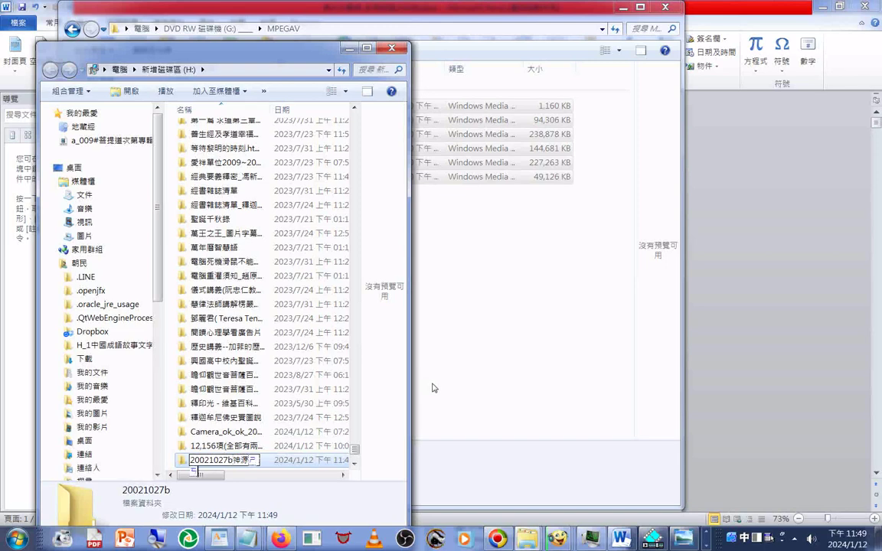
{"action": "key", "text": "BackSpace"}
{"action": "key", "text": "BackSpace"}
{"action": "type", "text": "ㄓㄨㄤ"}
{"action": "key", "text": "space"}
{"action": "key", "text": "BackSpace"}
{"action": "type", "text": "莊莊"}
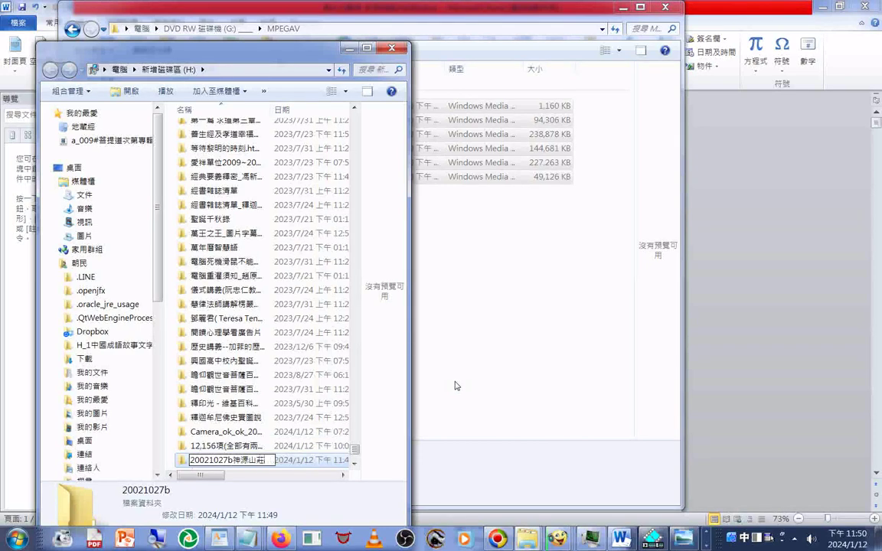
Continue the folder name with 義和聖堂青少年班 after 神源山莊.
{"action": "type", "text": "一和聖"}
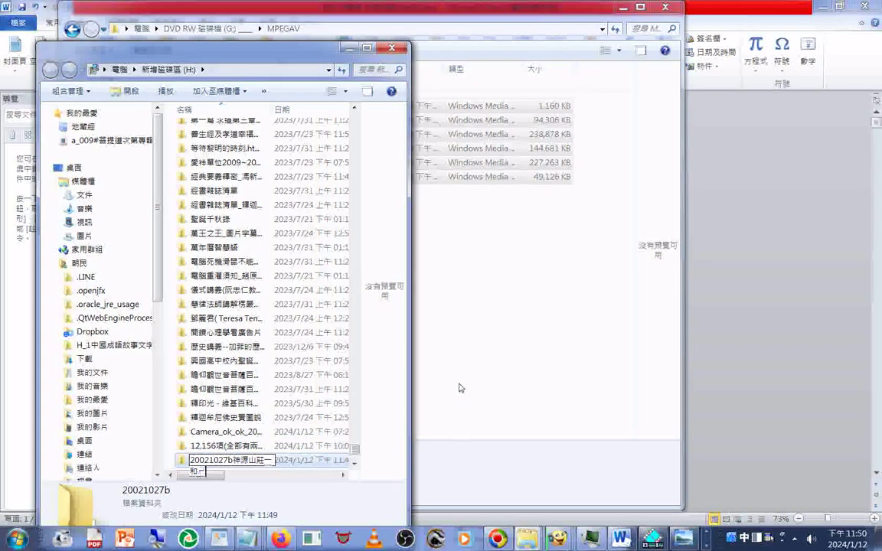
{"action": "type", "text": "ㄤ"}
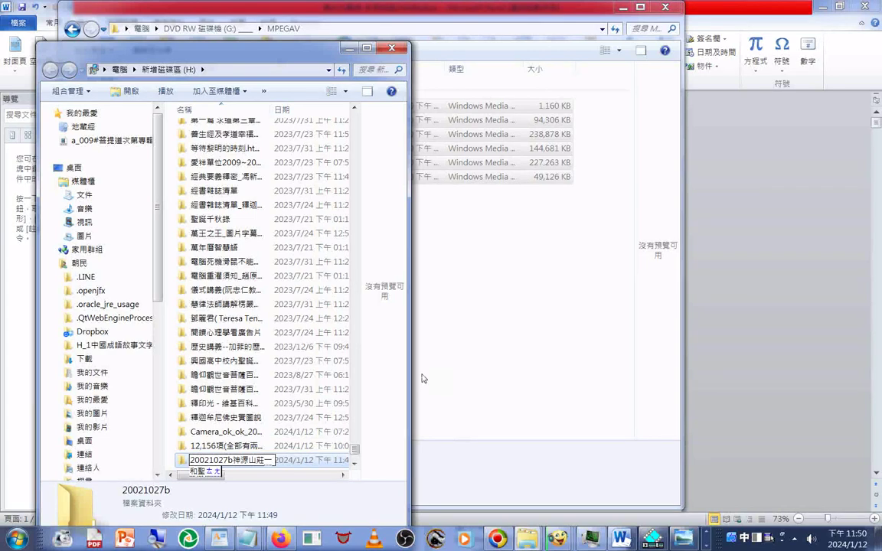
{"action": "key", "text": "Return"}
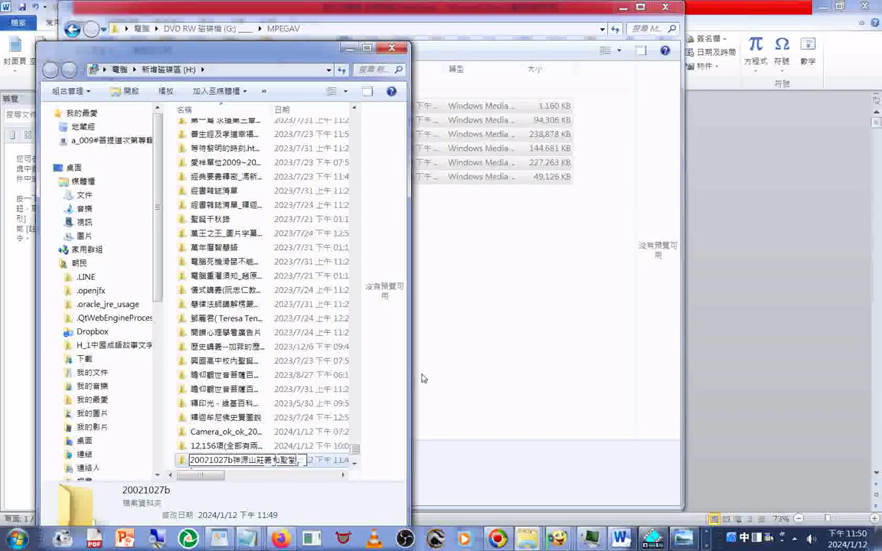
{"action": "type", "text": "ㄑㄧ"}
{"action": "type", "text": "清ㄕㄠ"}
{"action": "type", "text": "少年"}
{"action": "type", "text": "ㄅ"}
{"action": "type", "text": "0"}
{"action": "key", "text": "Return"}
Continue the new folder's name with the speaker's surname followed by 老師演講.
{"action": "type", "text": "吳ㄌㄠ"}
{"action": "type", "text": "老師"}
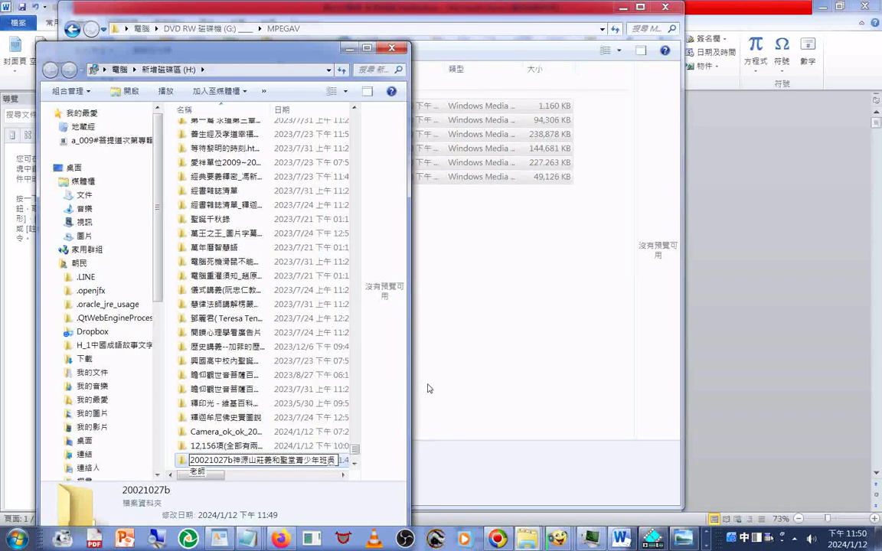
{"action": "key", "text": "Return"}
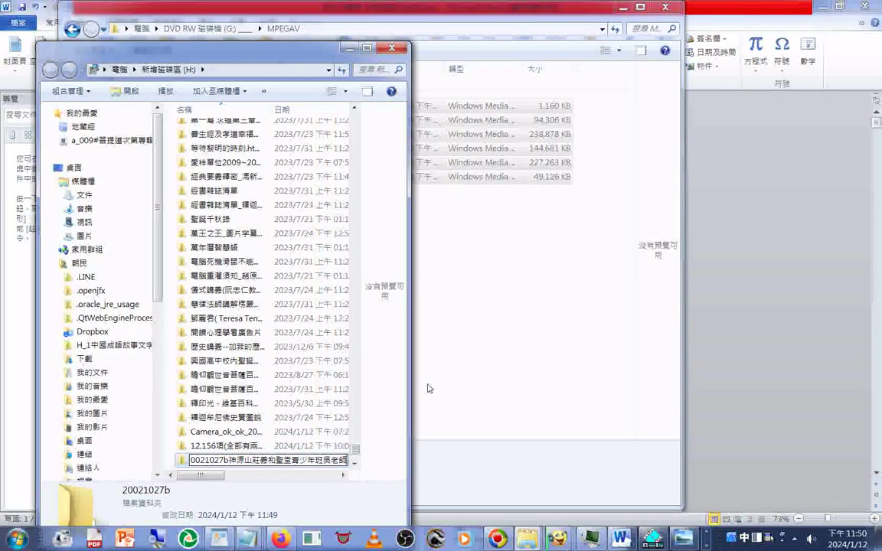
{"action": "type", "text": "ㄓㄨ眼ㄐㄧ;3"}
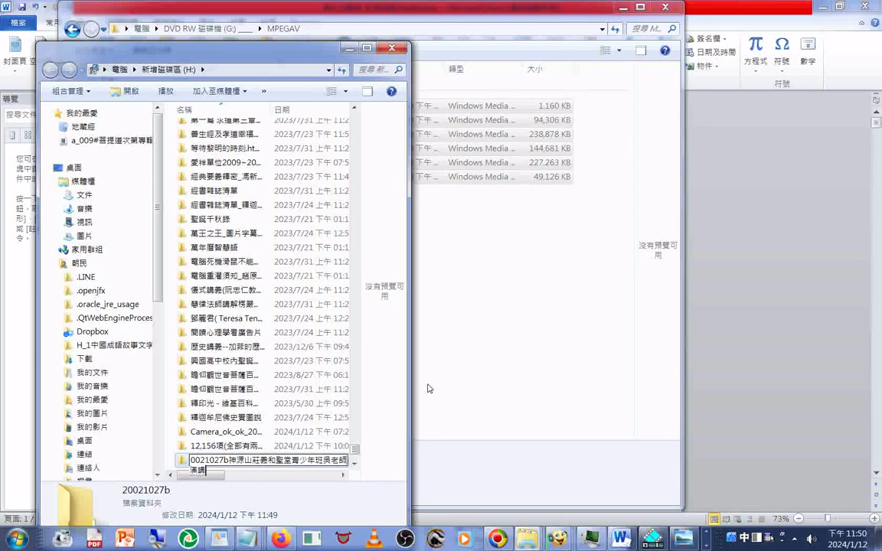
{"action": "key", "text": "Return"}
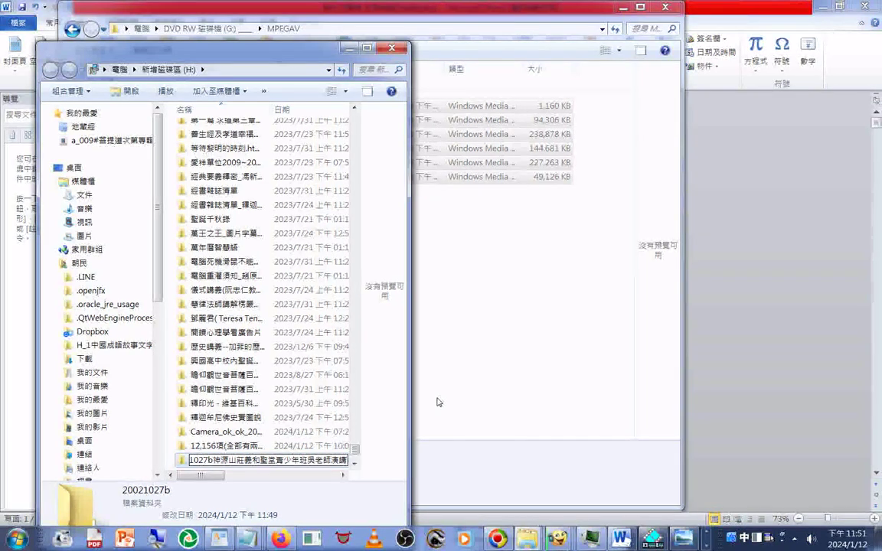
Extend the folder name with 用心迎接 after 演講.
{"action": "type", "text": "ㄓㄨㄢ"}
{"action": "key", "text": "BackSpace"}
{"action": "key", "text": "BackSpace"}
{"action": "type", "text": "影ㄆㄧㄢ"}
{"action": "key", "text": "space"}
{"action": "key", "text": "Return"}
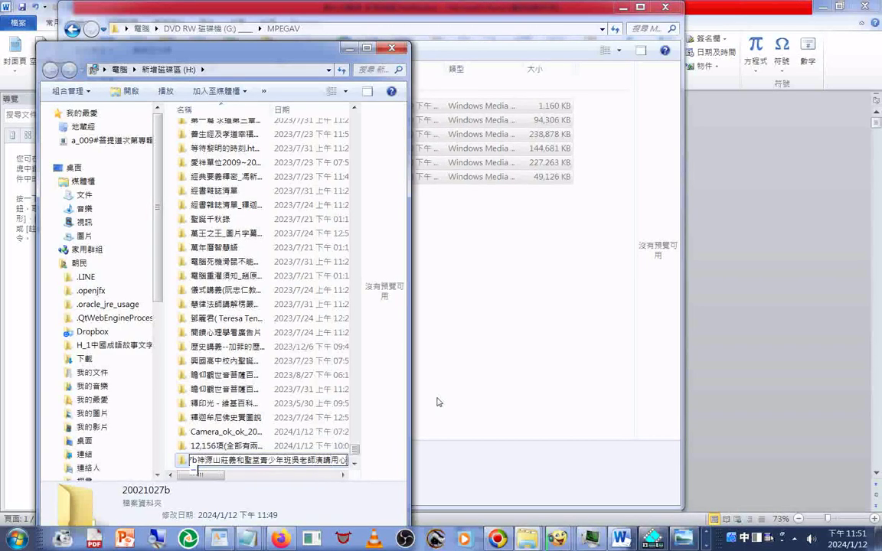
{"action": "key", "text": "space"}
{"action": "type", "text": "接"}
{"action": "key", "text": "Return"}
Complete the folder name with E世紀 after 用心迎接 and apply the rename.
{"action": "type", "text": "是ㄐ"}
{"action": "type", "text": "紀"}
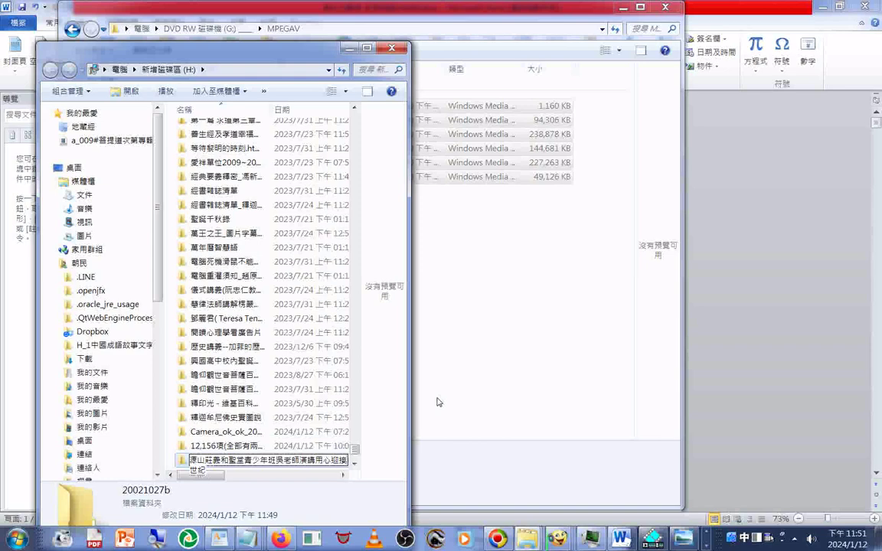
{"action": "key", "text": "Return"}
{"action": "type", "text": "#"}
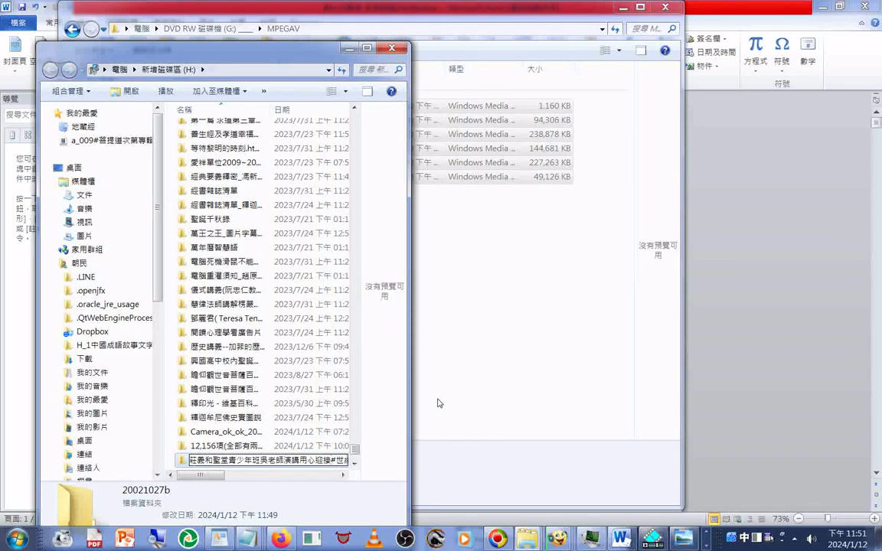
{"action": "key", "text": "BackSpace"}
{"action": "type", "text": "E"}
{"action": "key", "text": "Return"}
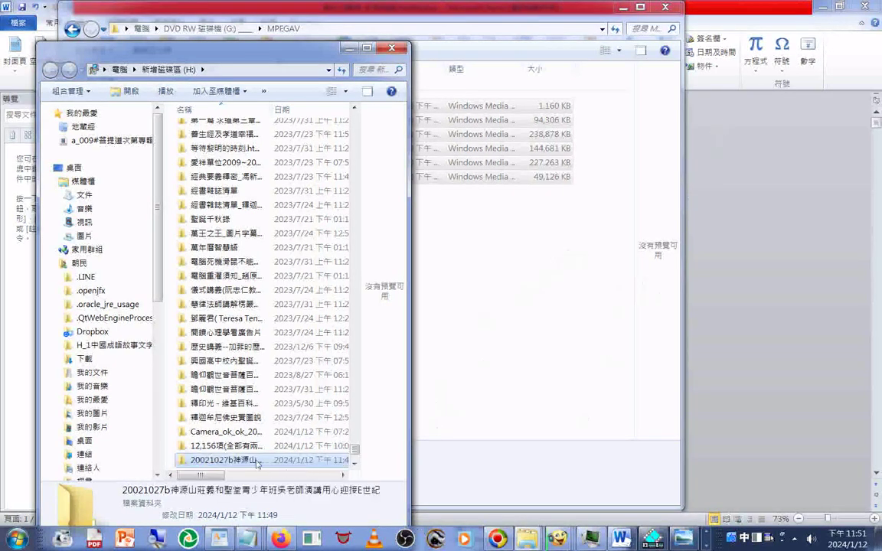
Open the renamed folder, move its window beside the MPEGAV file list, and paste the six copied DAT files into it.
{"action": "double_click", "coordinate": [257, 462]}
{"action": "left_click_drag", "start_coordinate": [239, 56], "coordinate": [732, 46]}
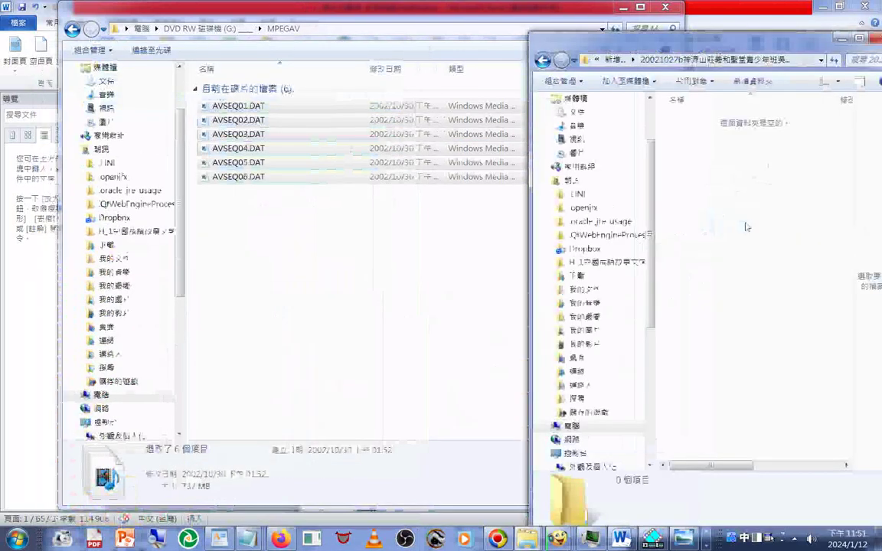
{"action": "key", "text": "ctrl+v"}
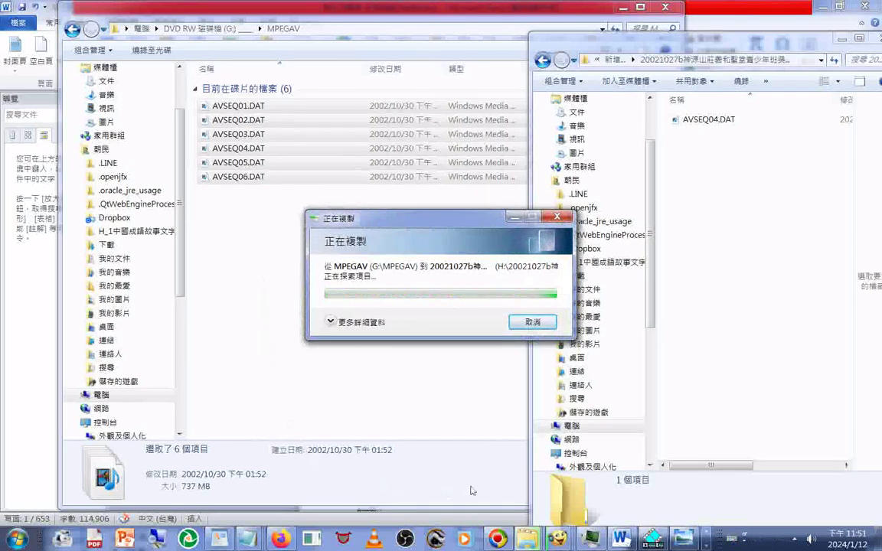
Switch to the untitled Notepad window containing the list of Buddhist dictionary terms.
{"action": "right_click", "coordinate": [527, 540]}
{"action": "left_click", "coordinate": [248, 540]}
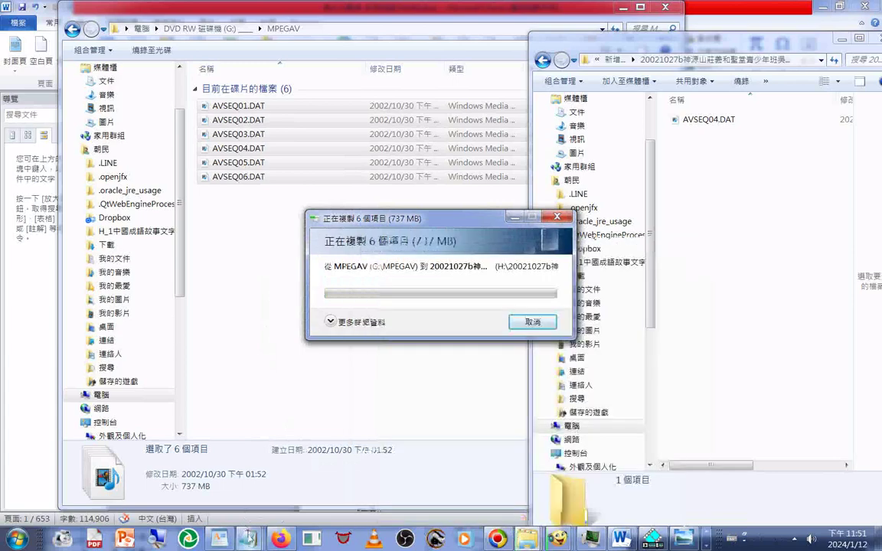
{"action": "mouse_move", "coordinate": [248, 540]}
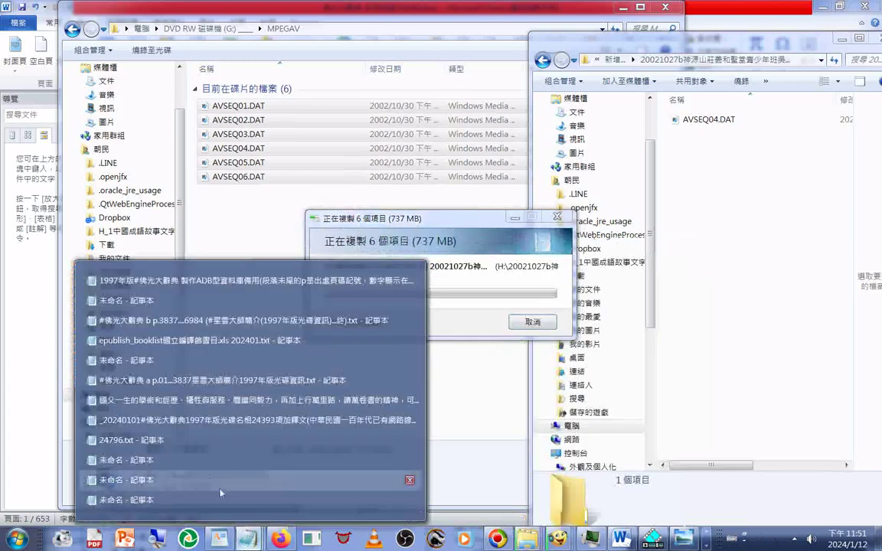
{"action": "left_click", "coordinate": [197, 439]}
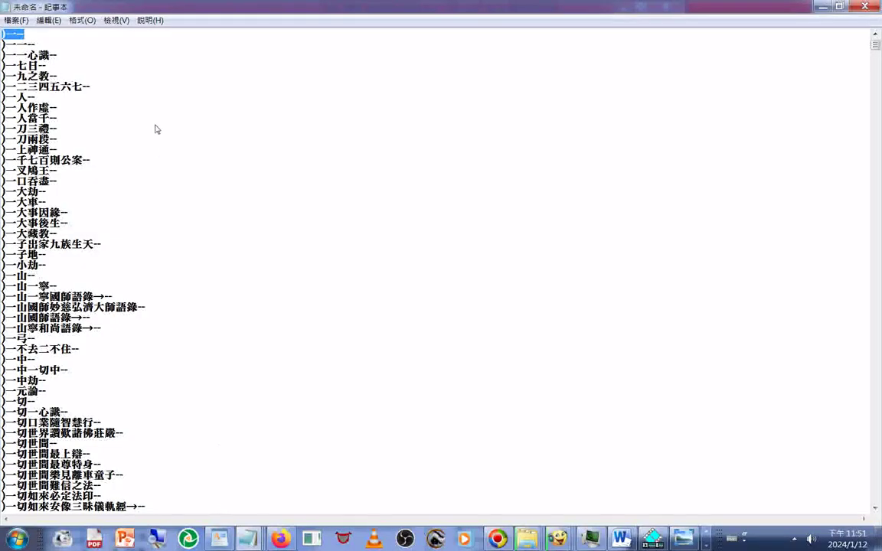